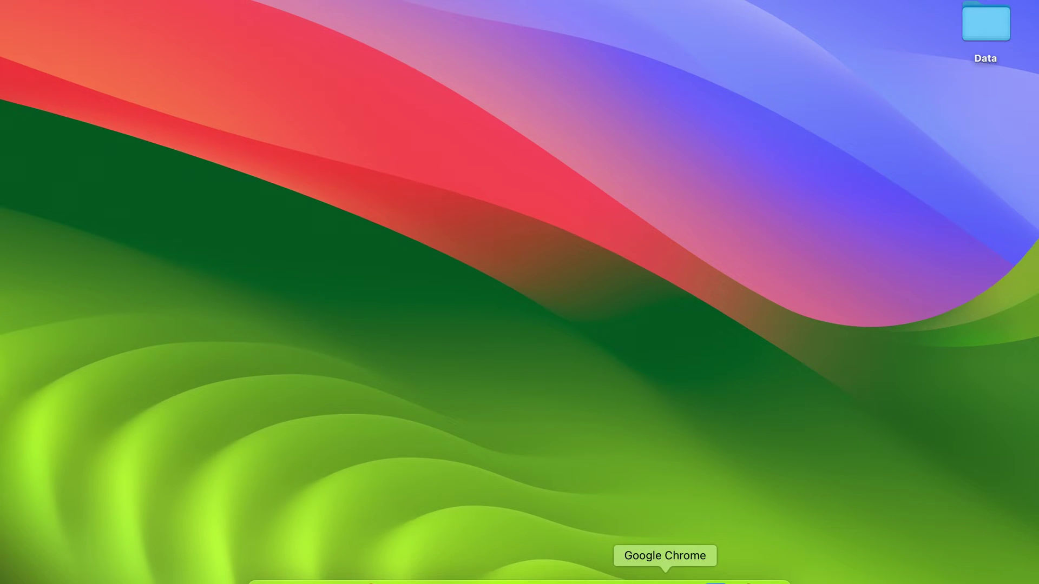
- Search Google for 'kotak net banking' and open the kotak.com Net Banking result
left_click(665, 579)
type("ko")
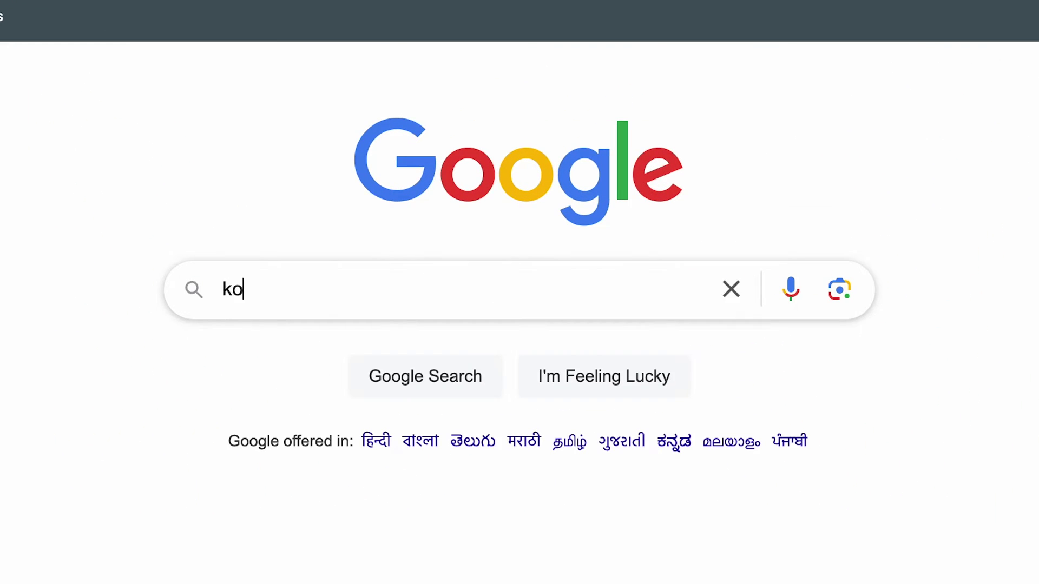
type("tak net bank")
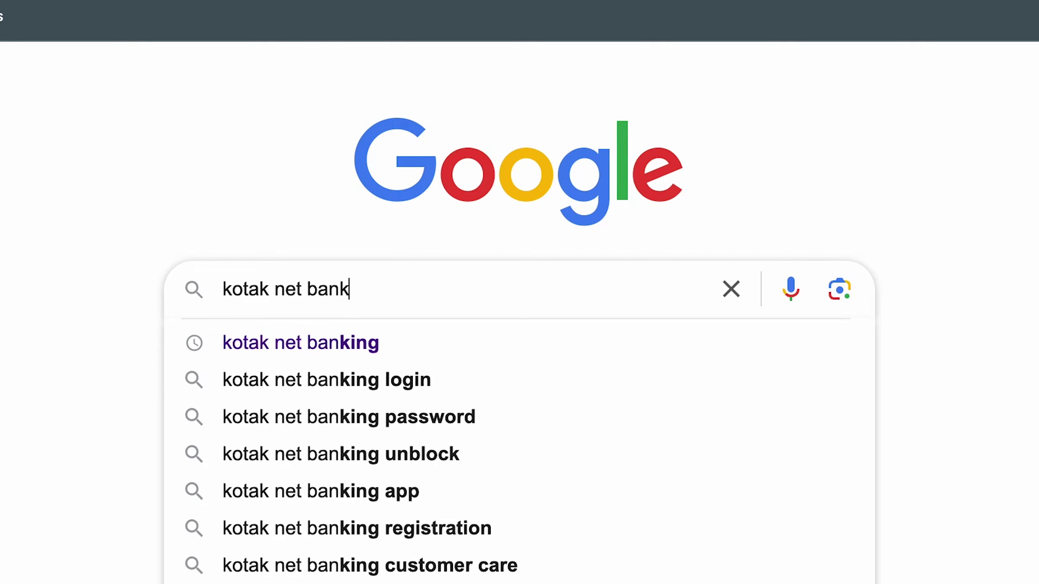
type("ing")
key("Return")
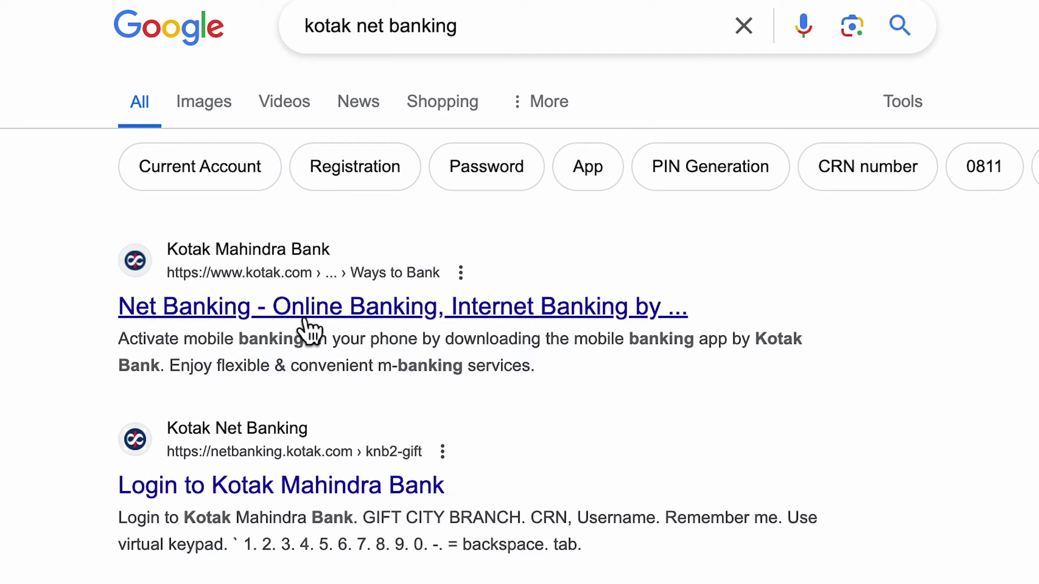
left_click(305, 321)
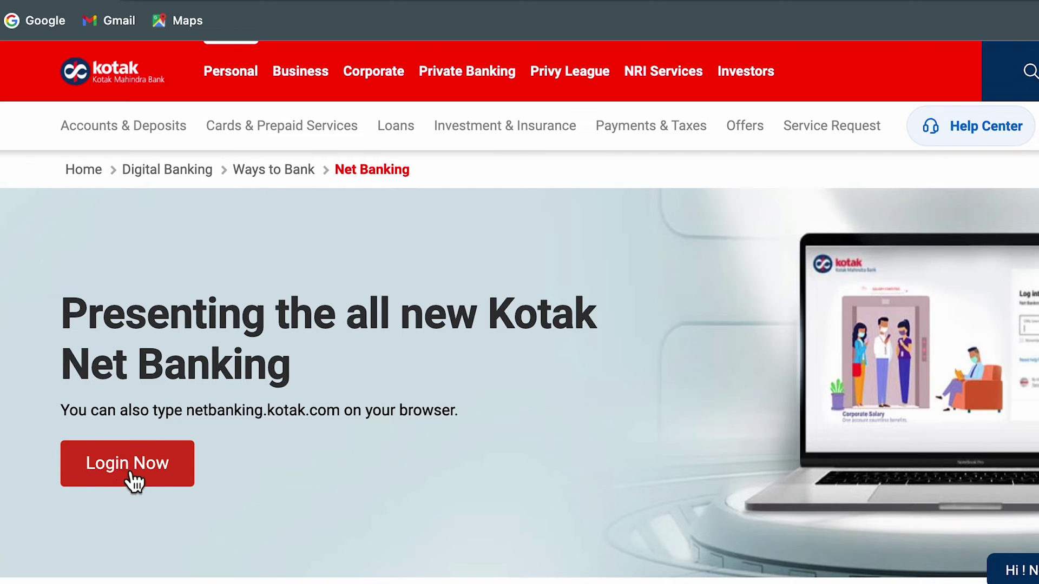
- Log in to Kotak Net Banking with CRN and password, declining Chrome's password save
left_click(134, 481)
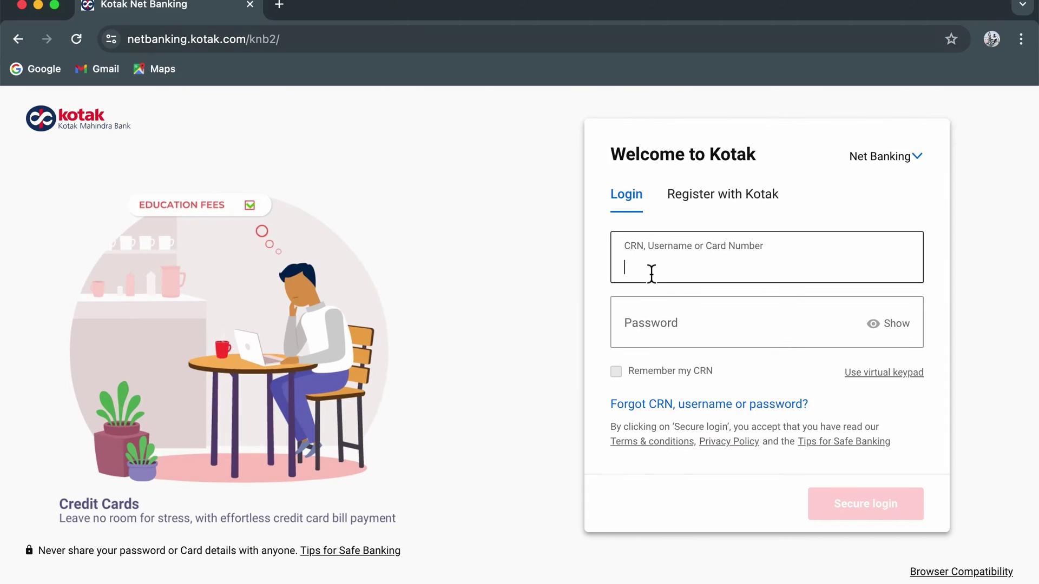
left_click(557, 269)
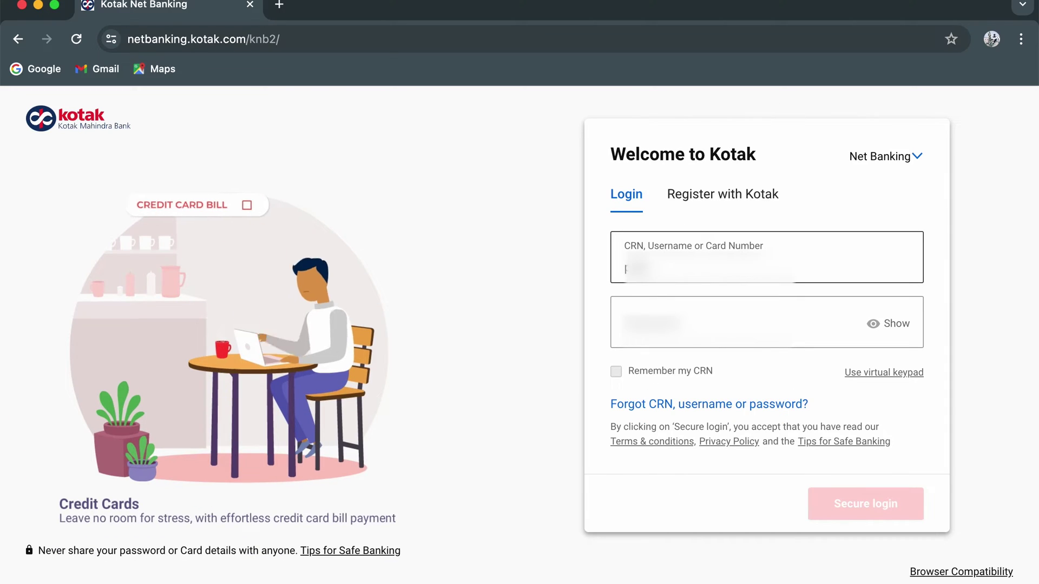
left_click(624, 302)
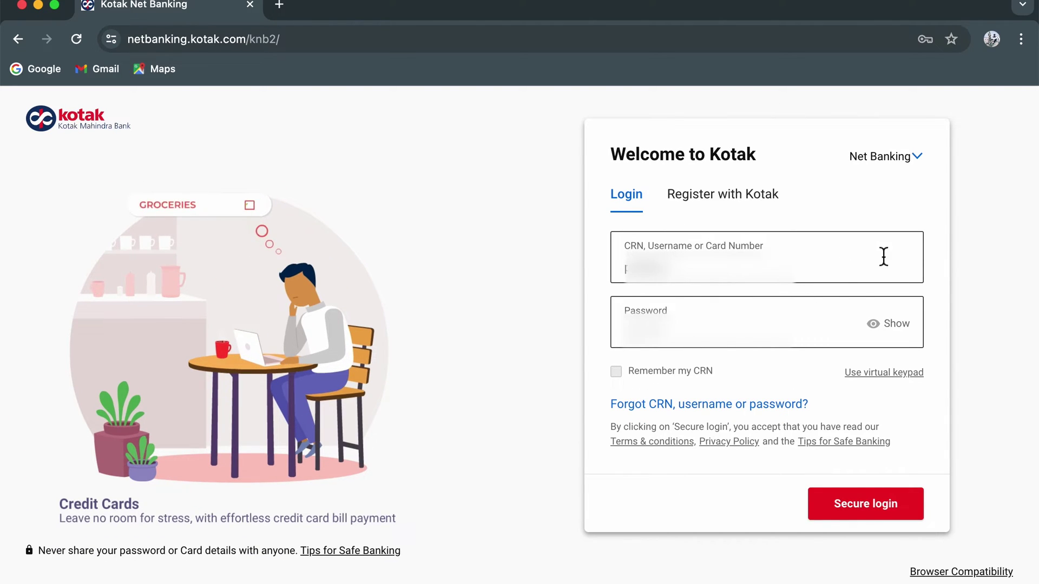
left_click(883, 499)
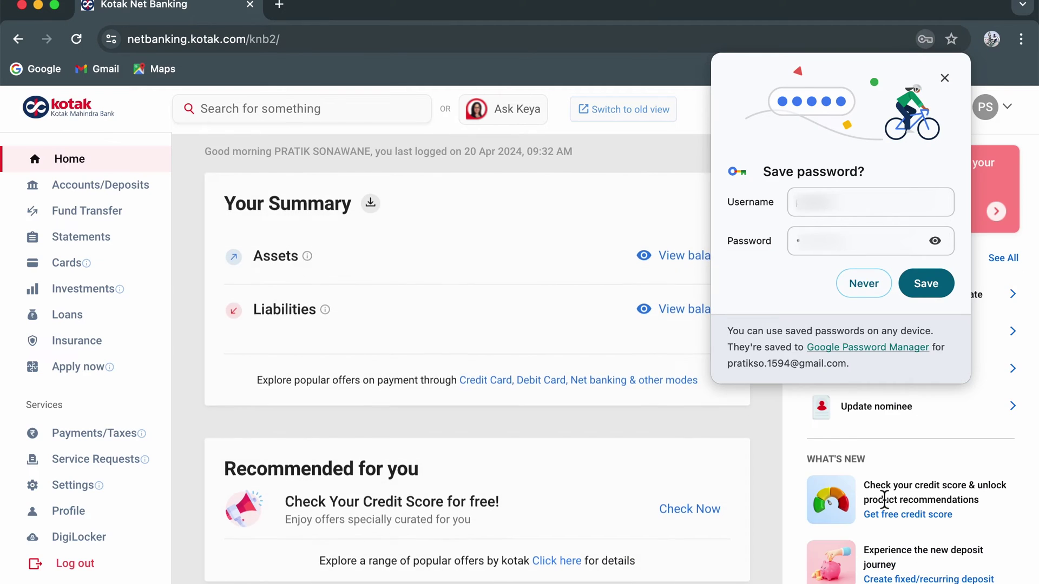
left_click(872, 287)
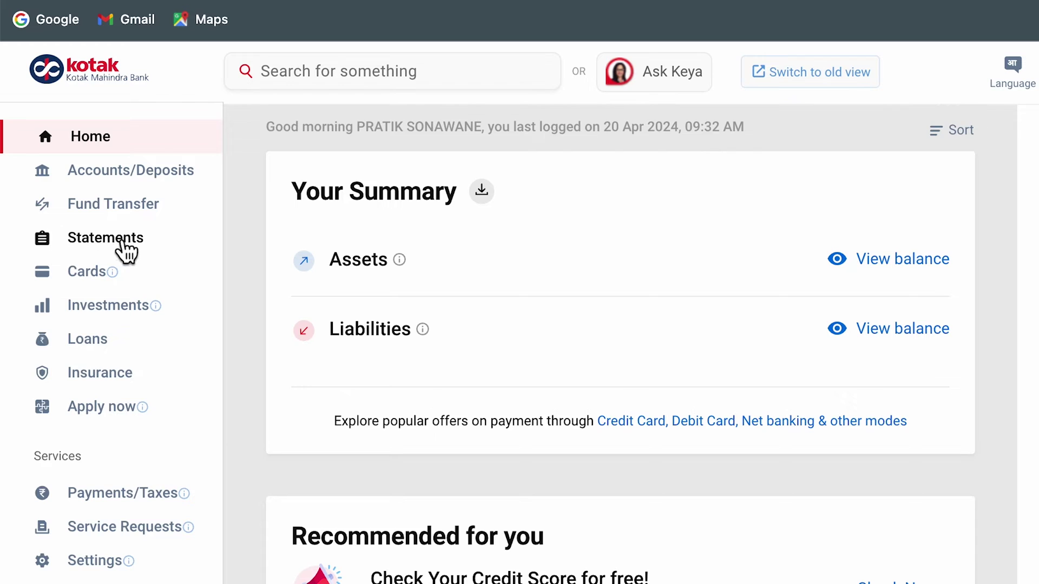
- Open Account Statements from the Statements menu in the sidebar
left_click(124, 249)
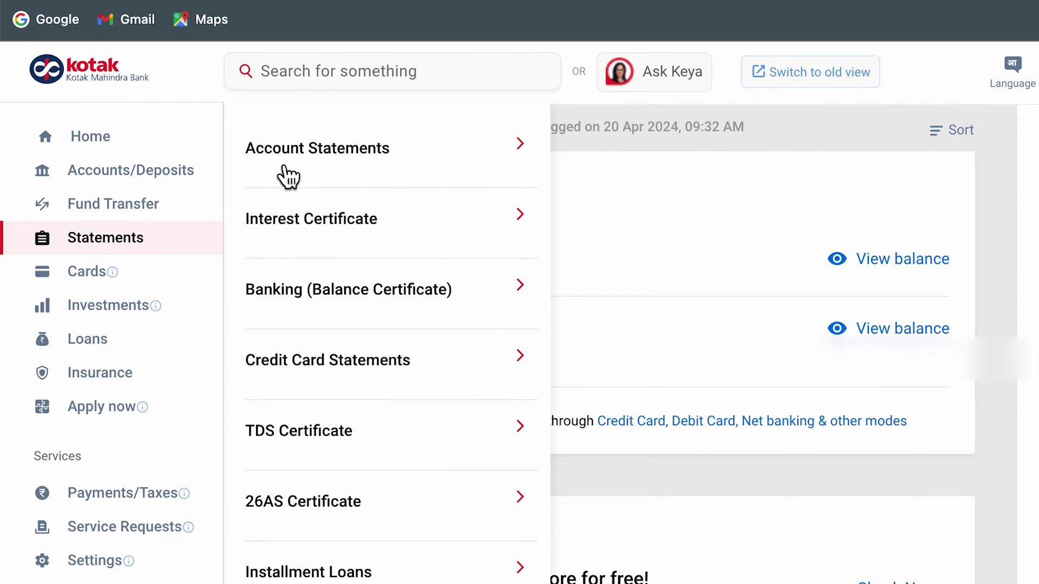
left_click(382, 158)
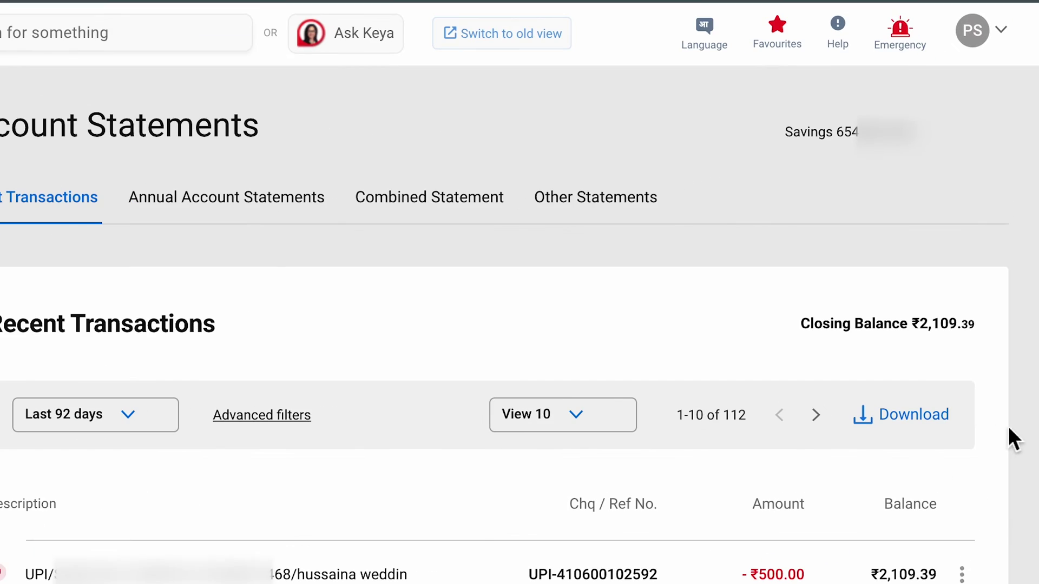
- Check the Download menu and the 'Last 92 days' period options without changing anything
left_click(936, 409)
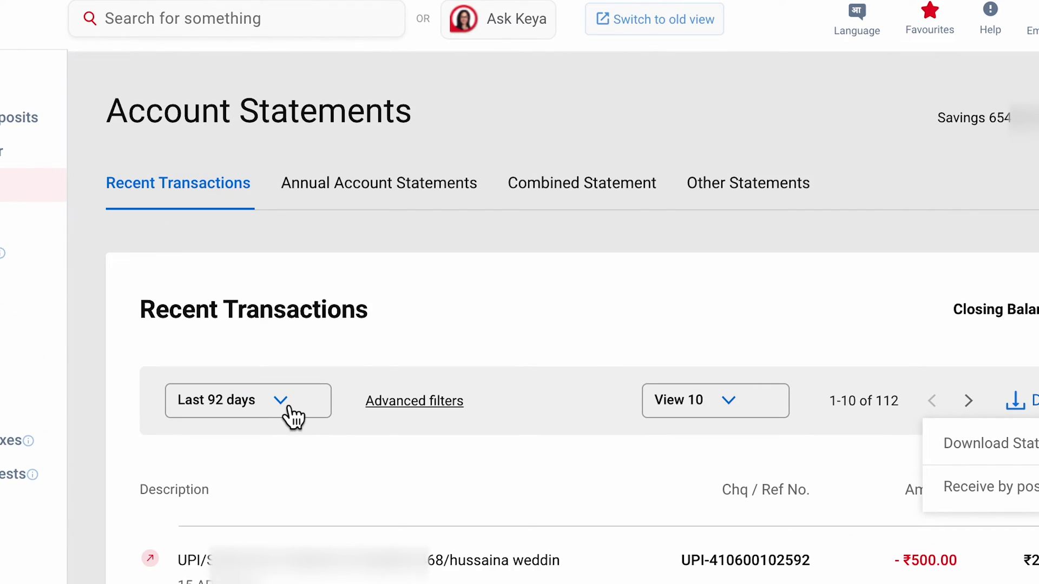
left_click(341, 411)
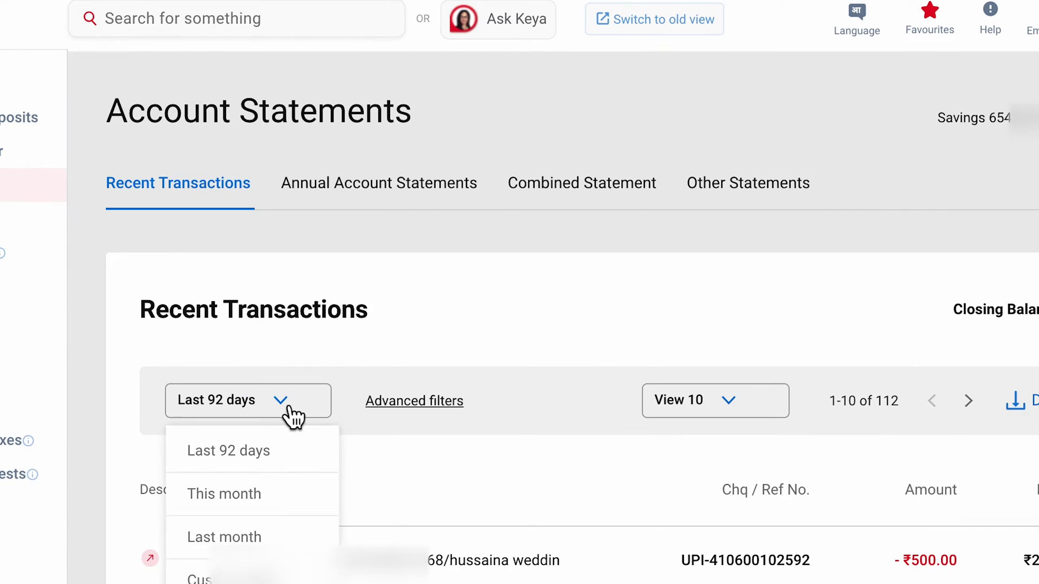
left_click(563, 325)
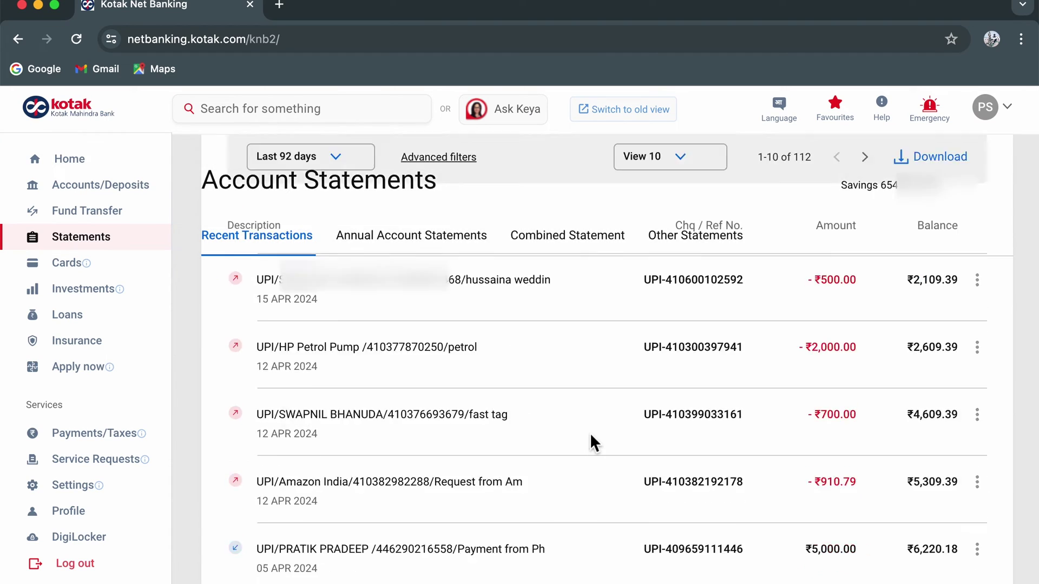
- Choose a custom date range from the transaction period dropdown
scroll(591, 439, "down", 10)
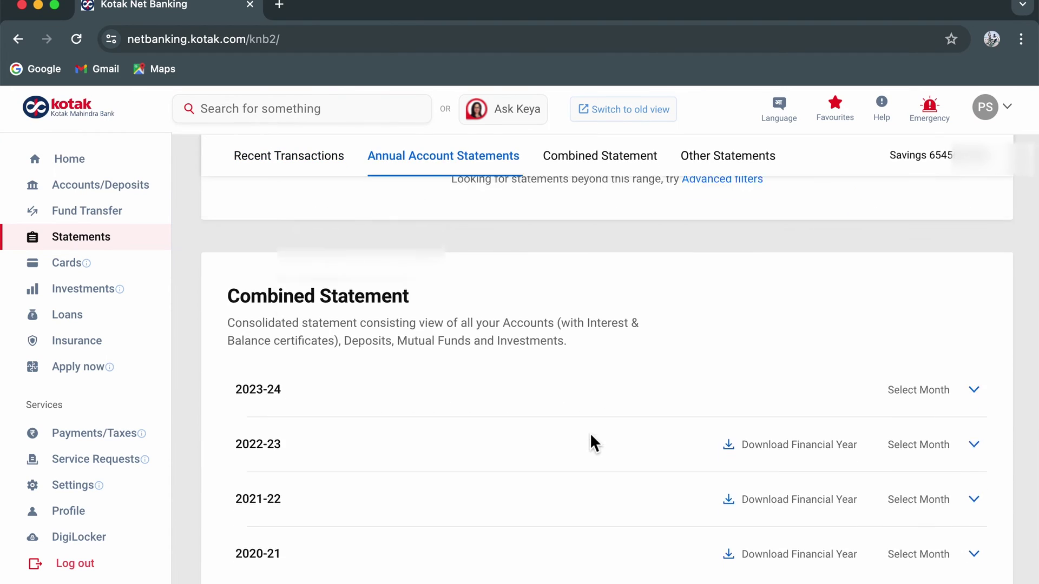
scroll(591, 439, "up", 5)
scroll(591, 439, "up", 5)
scroll(591, 437, "up", 1)
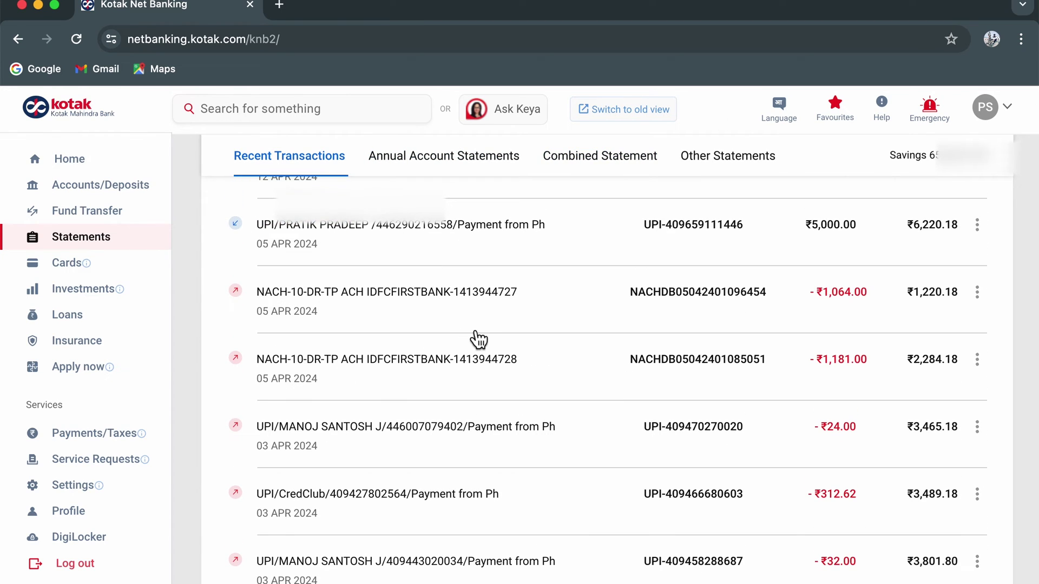
scroll(479, 335, "up", 5)
scroll(479, 336, "down", 2)
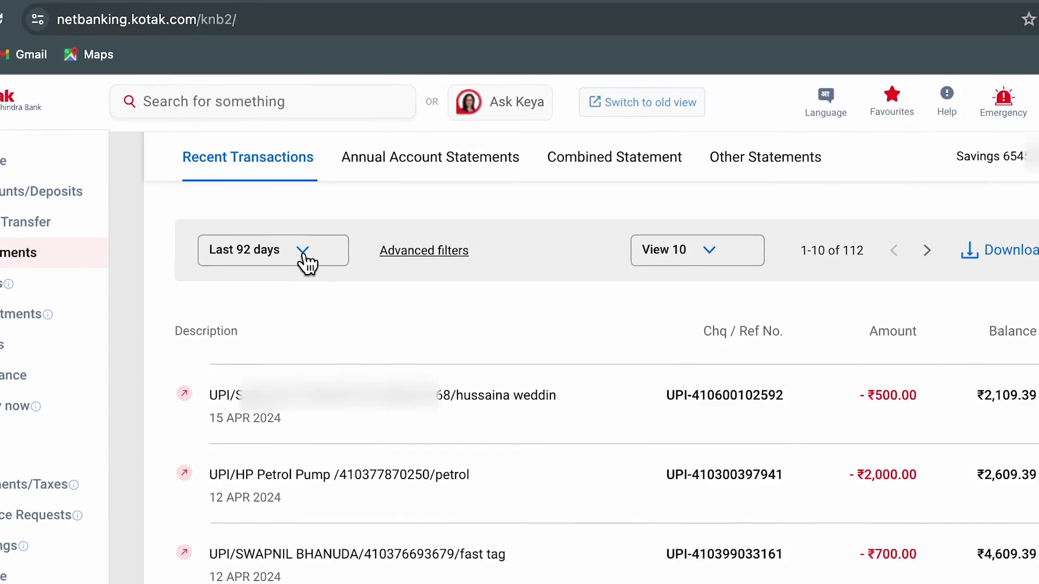
left_click(335, 232)
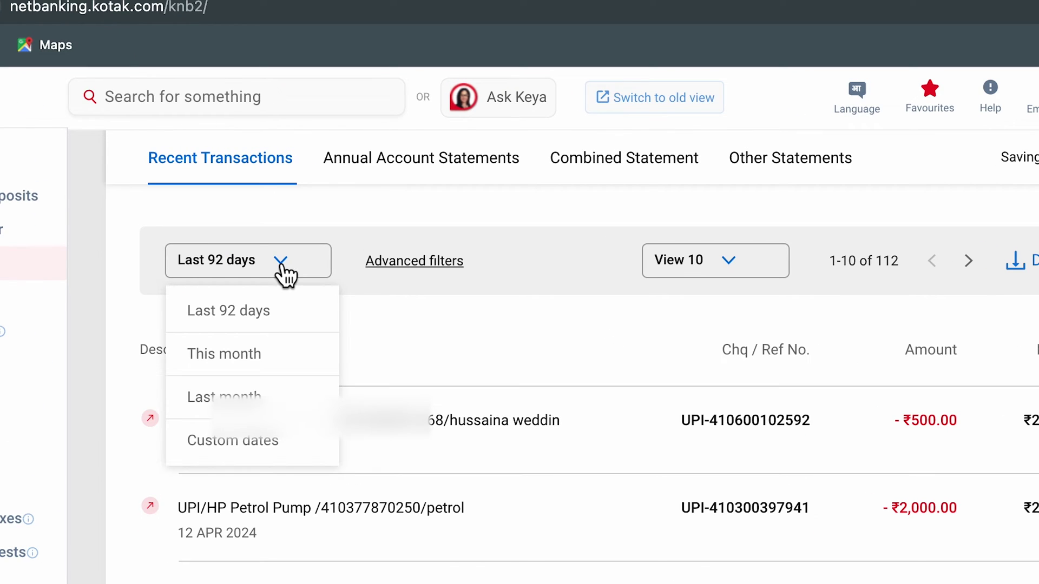
left_click(245, 439)
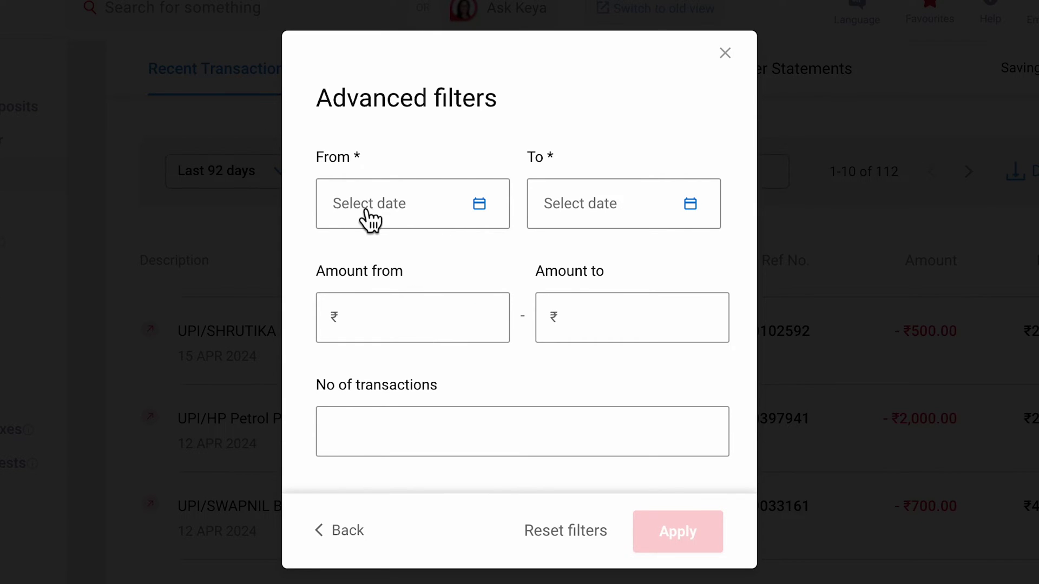
- Filter transactions from 01/11/2023 to 01/04/2024 and apply the range
left_click(426, 208)
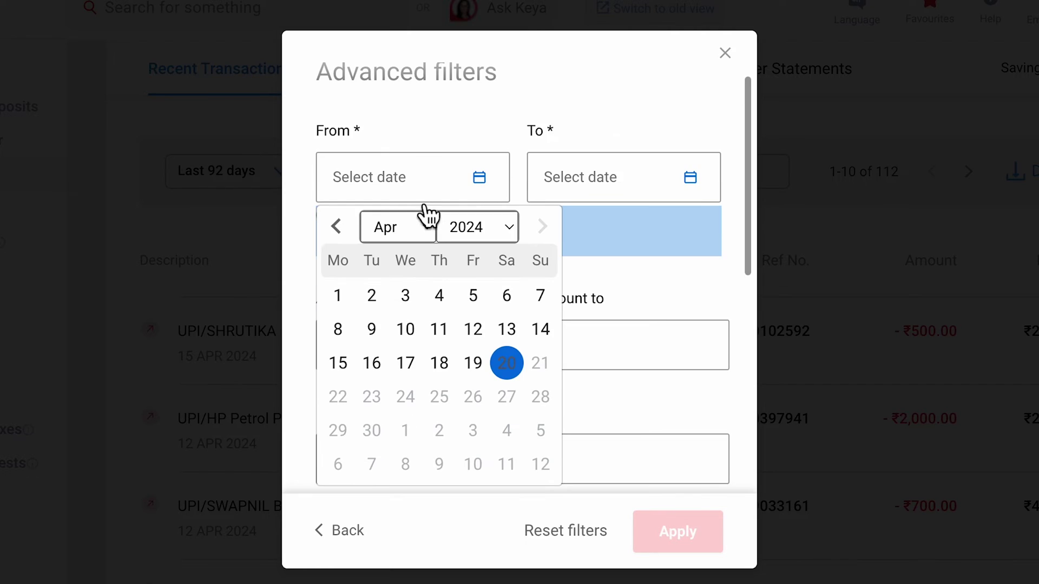
left_click(341, 230)
left_click(341, 230)
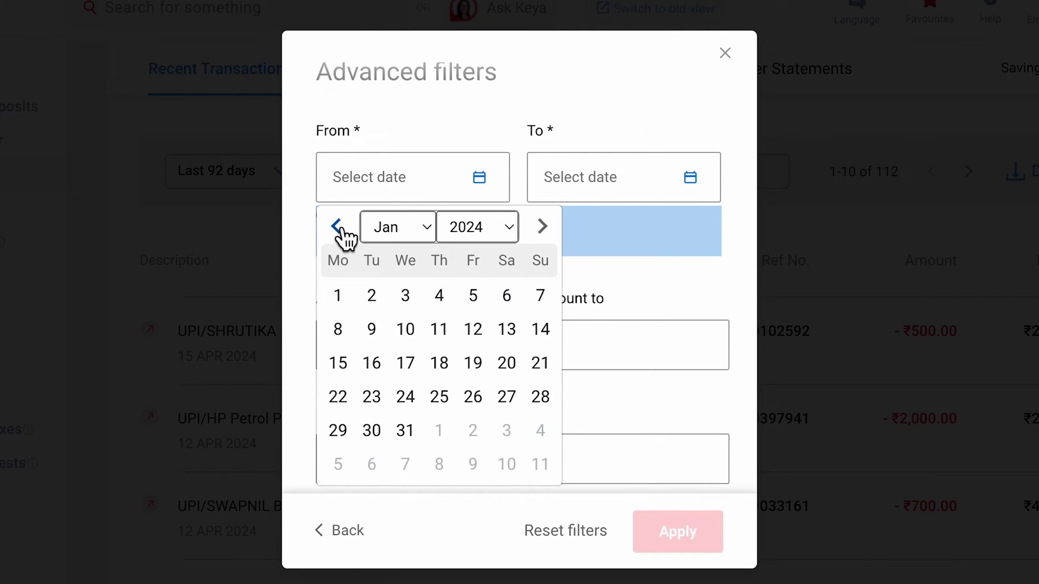
left_click(340, 229)
left_click(340, 229)
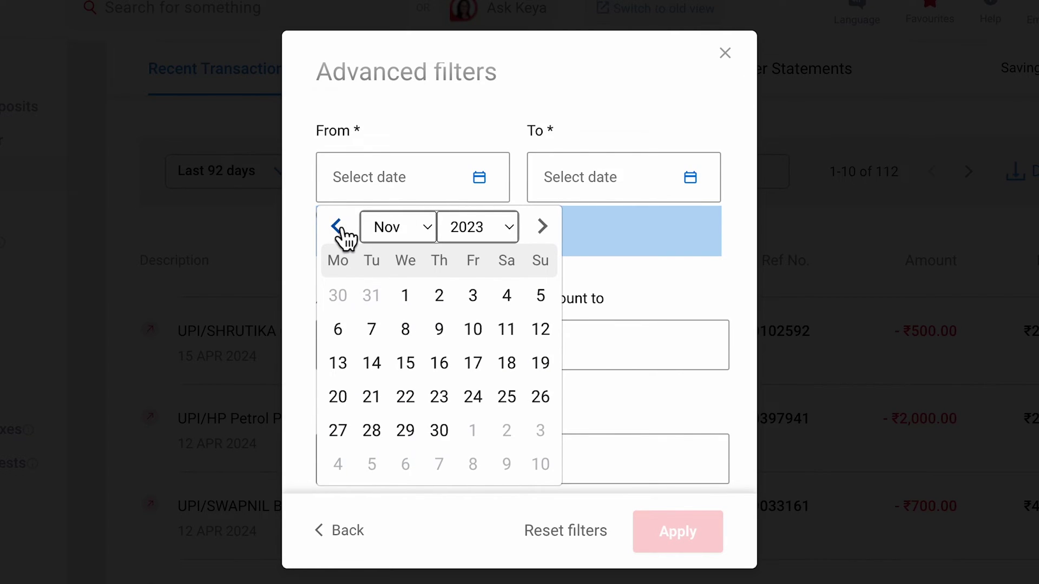
left_click(406, 297)
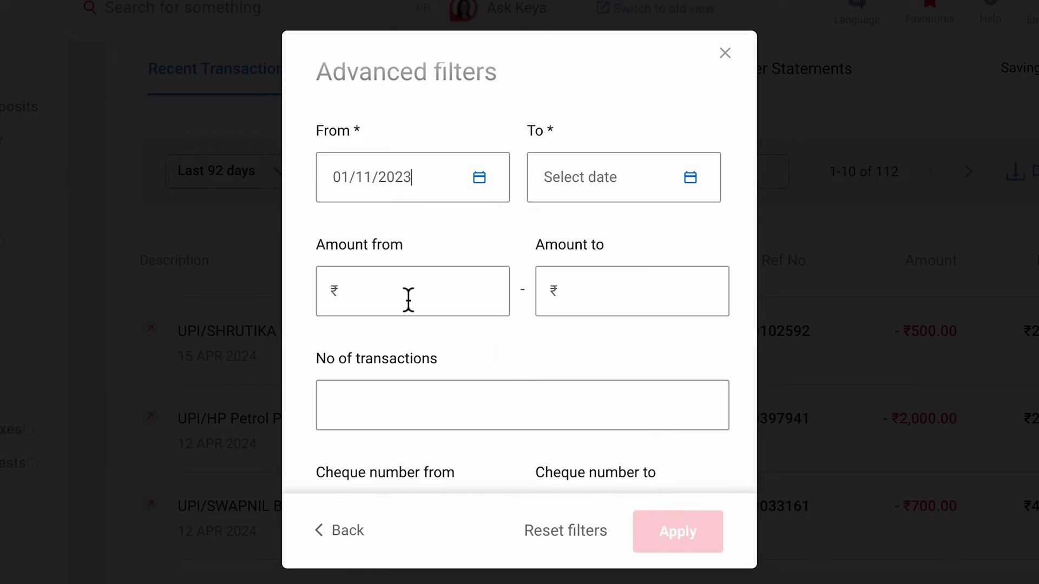
left_click(624, 193)
left_click(517, 296)
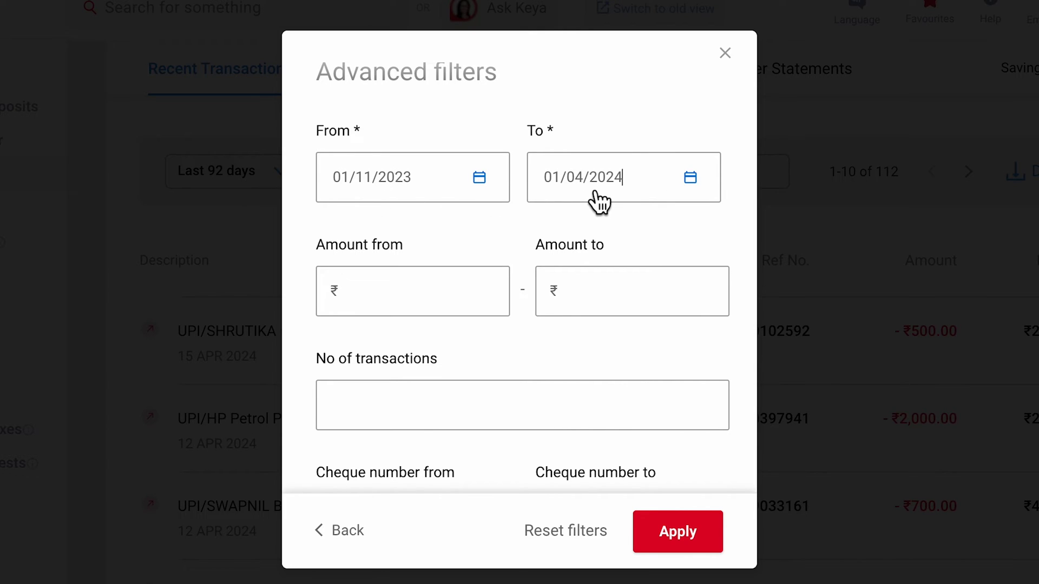
left_click(687, 544)
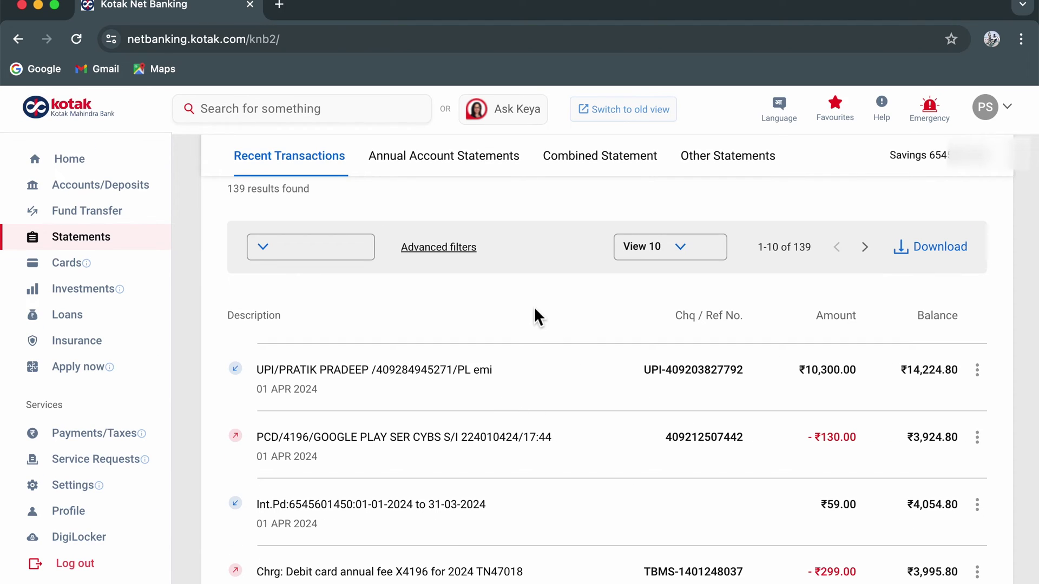
- Scroll through the 139 filtered transactions, then bring up the Download options
scroll(522, 417, "down", 2)
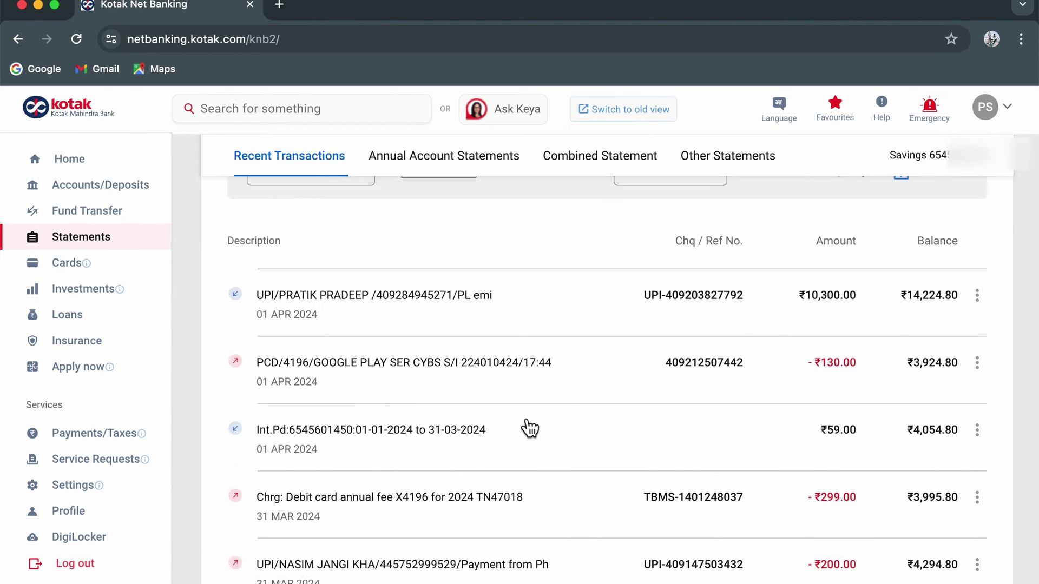
scroll(523, 416, "down", 4)
scroll(523, 414, "down", 8)
scroll(523, 415, "up", 1)
scroll(752, 443, "up", 1)
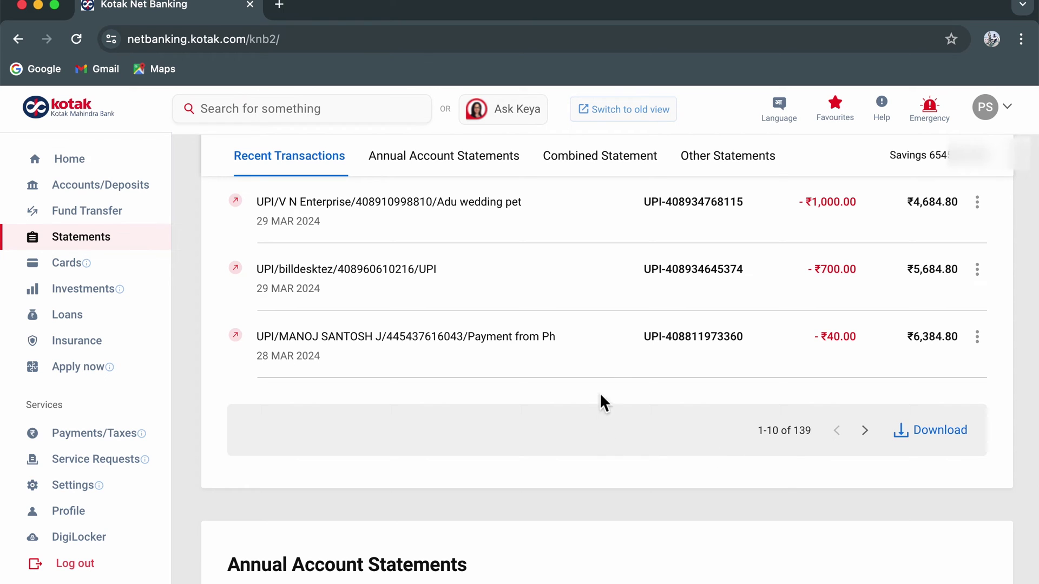
scroll(619, 380, "up", 10)
scroll(619, 378, "up", 2)
scroll(621, 382, "down", 5)
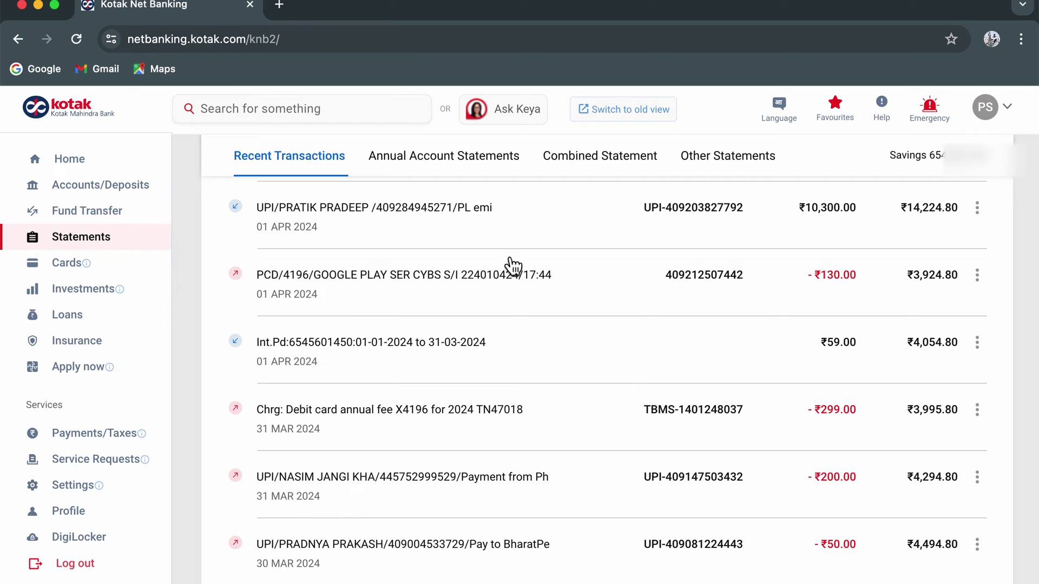
scroll(566, 439, "up", 3)
scroll(568, 439, "up", 3)
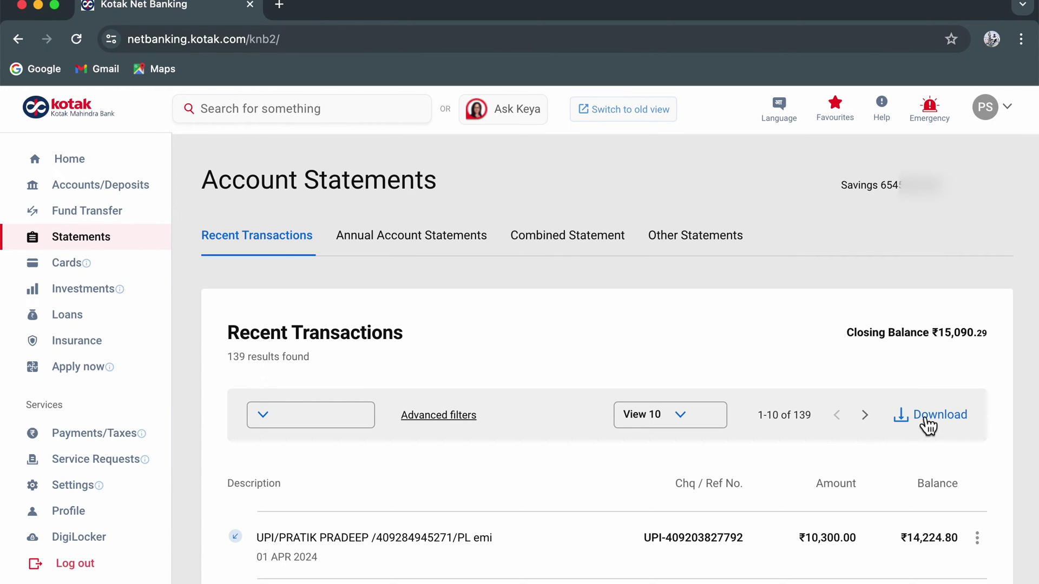
left_click(943, 420)
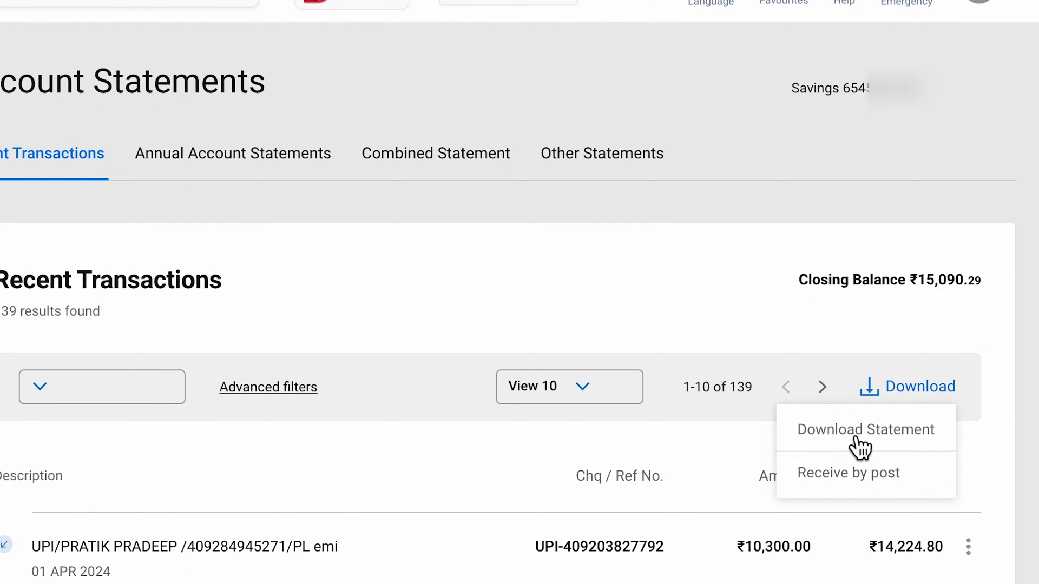
left_click(857, 440)
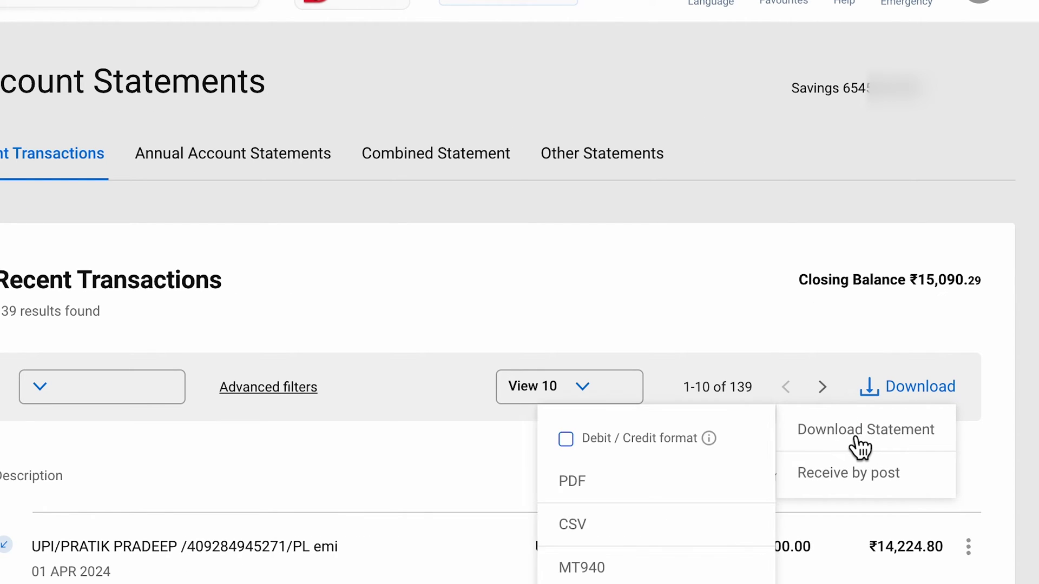
scroll(694, 511, "down", 3)
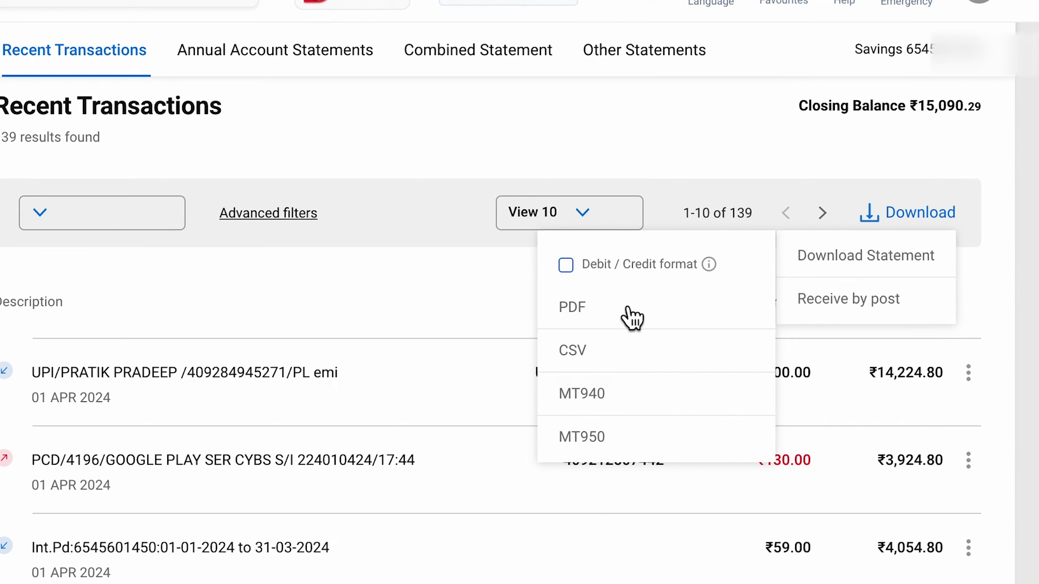
left_click(581, 307)
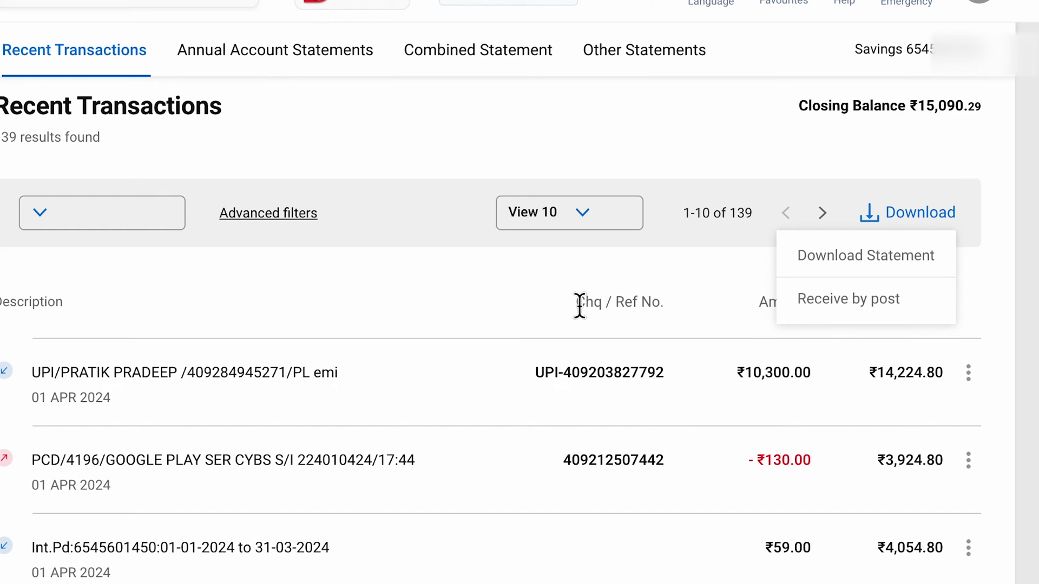
left_click(580, 307)
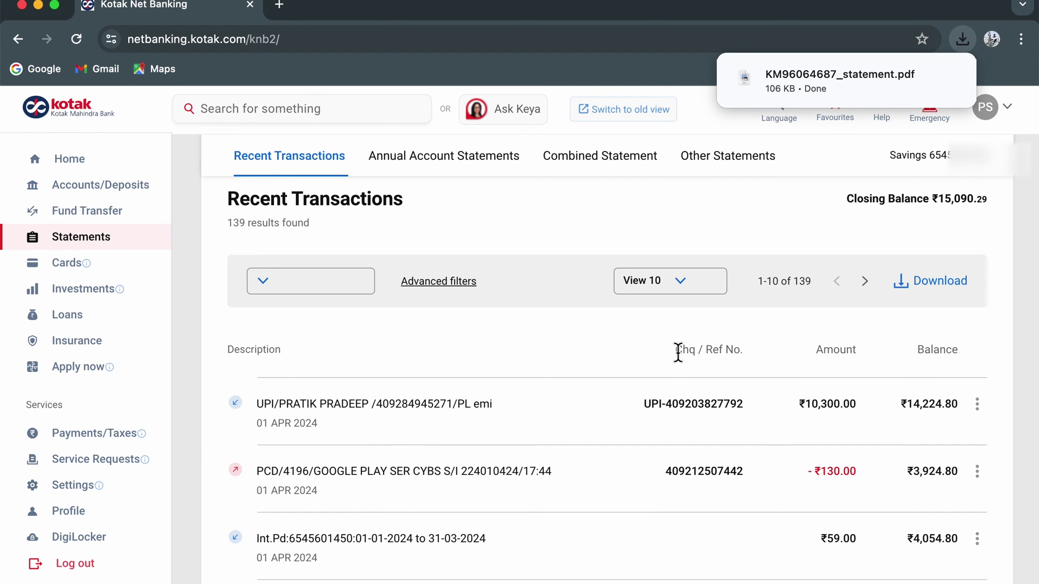
mouse_move(861, 60)
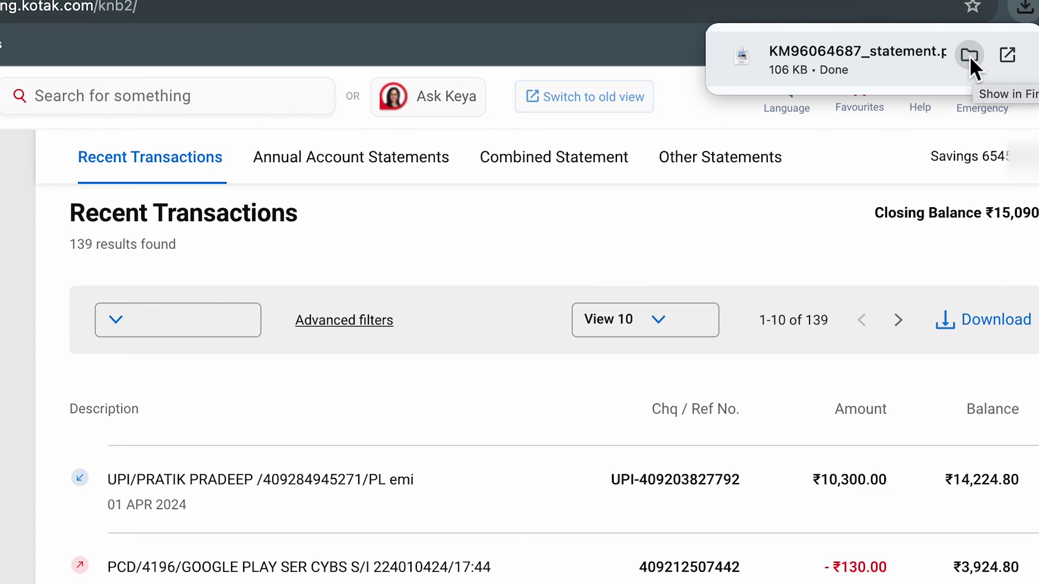
left_click(969, 56)
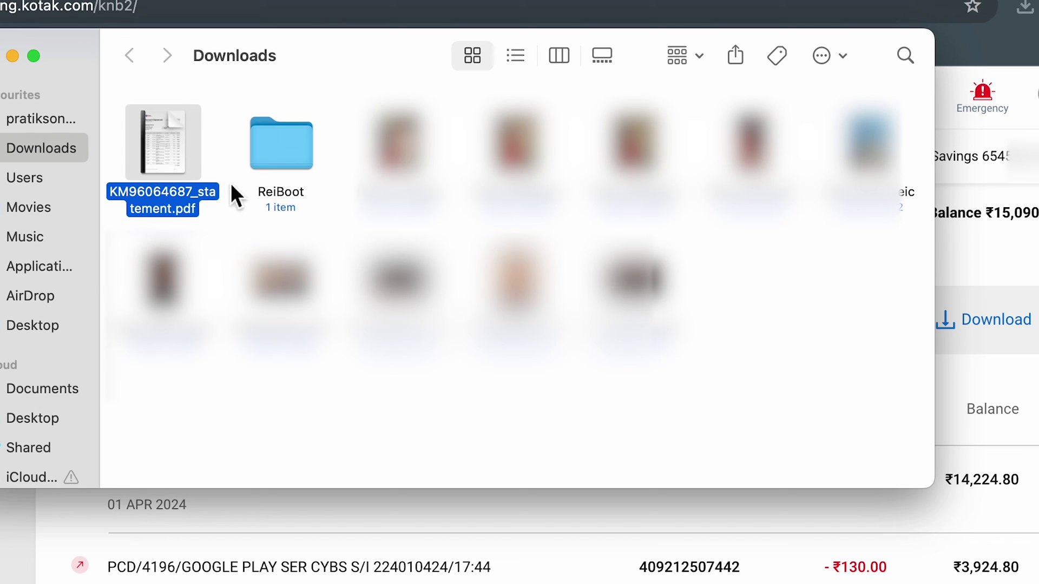
double_click(153, 205)
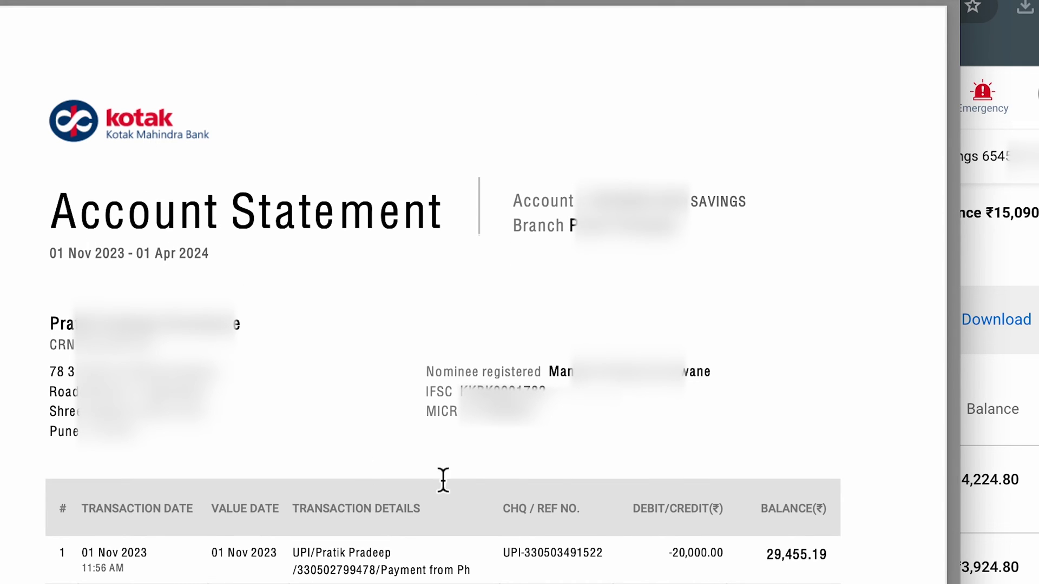
- Verify the 01 Nov 2023–01 Apr 2024 date range in the PDF and scroll through its pages
left_click_drag(50, 255, 231, 267)
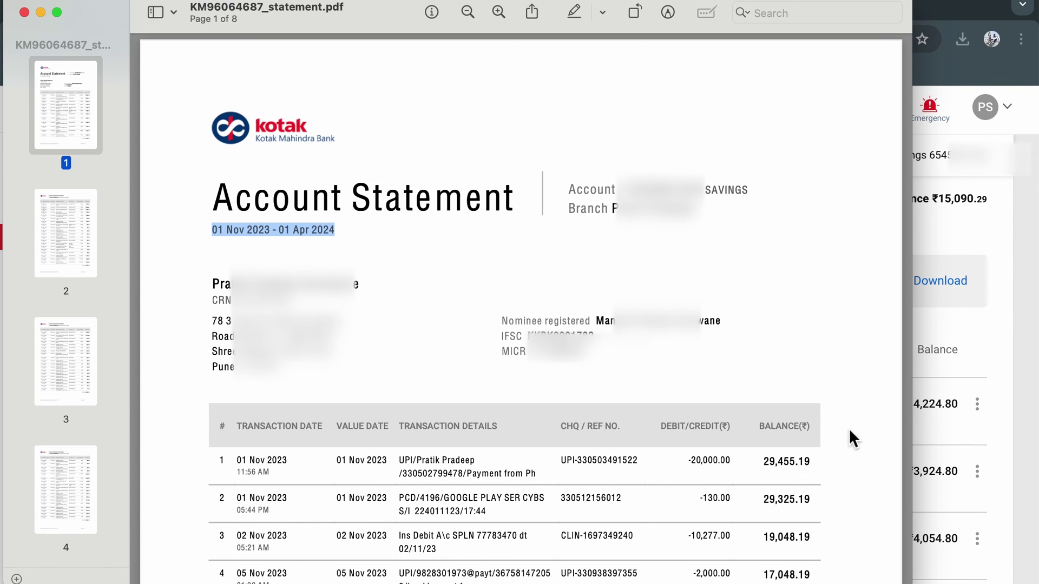
scroll(849, 435, "down", 5)
scroll(850, 435, "down", 3)
scroll(849, 436, "down", 2)
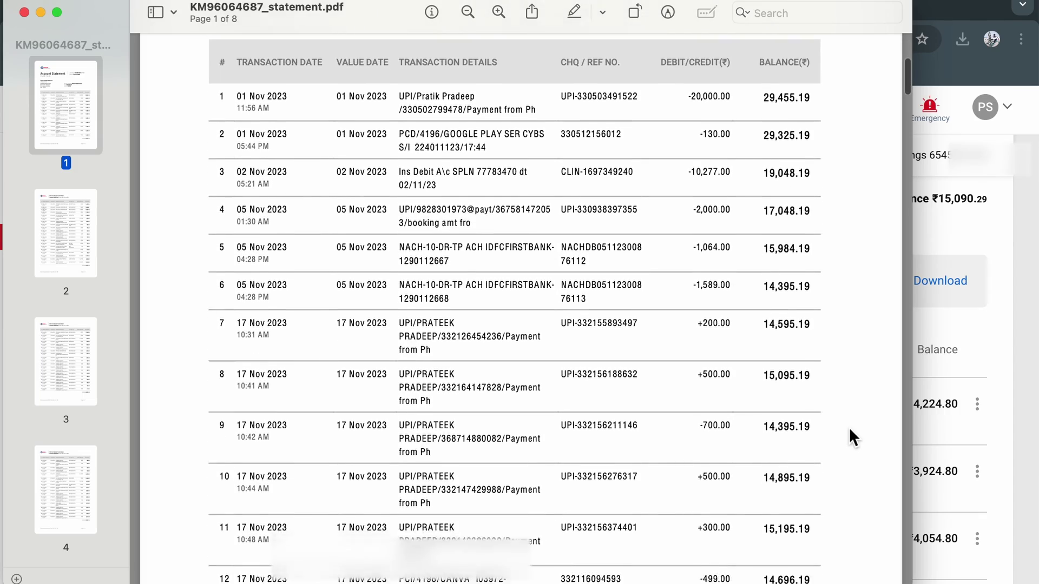
scroll(849, 430, "down", 5)
scroll(850, 430, "down", 4)
scroll(850, 430, "down", 3)
scroll(850, 430, "down", 5)
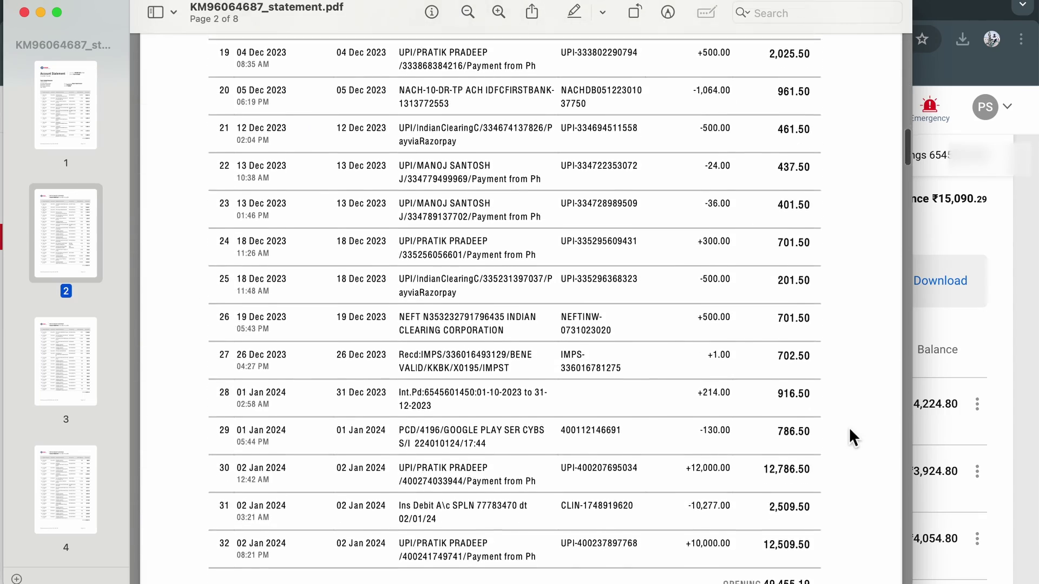
scroll(850, 430, "down", 5)
scroll(849, 430, "down", 5)
scroll(850, 430, "down", 4)
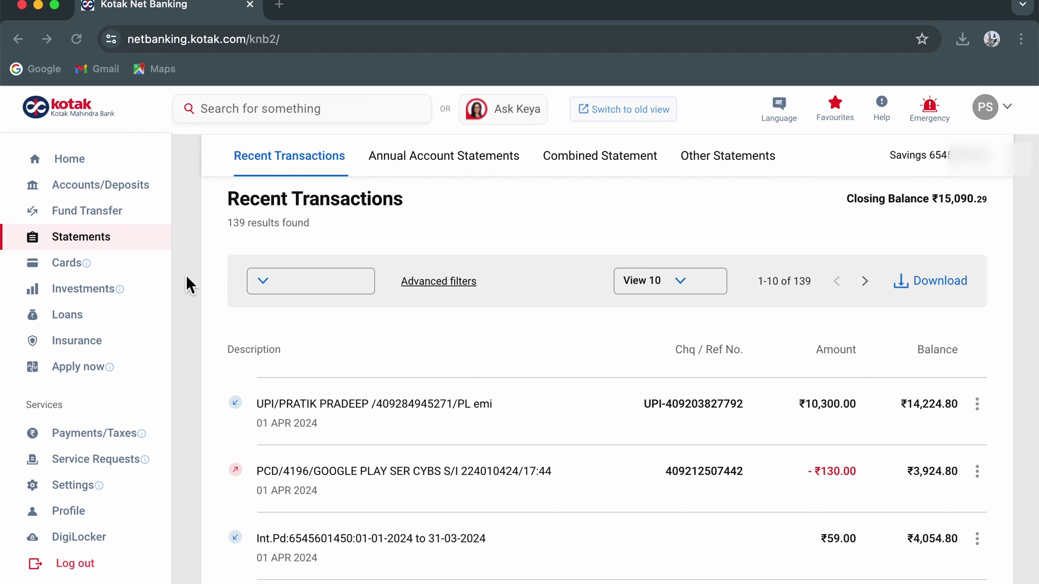
- Minimize the Kotak Net Banking browser window to the Dock
left_click(38, 6)
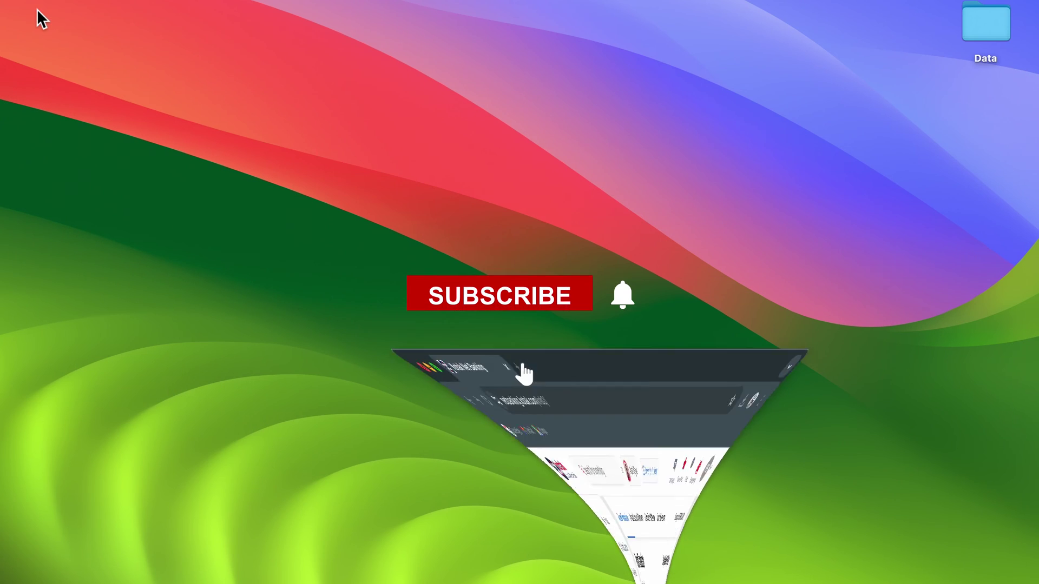